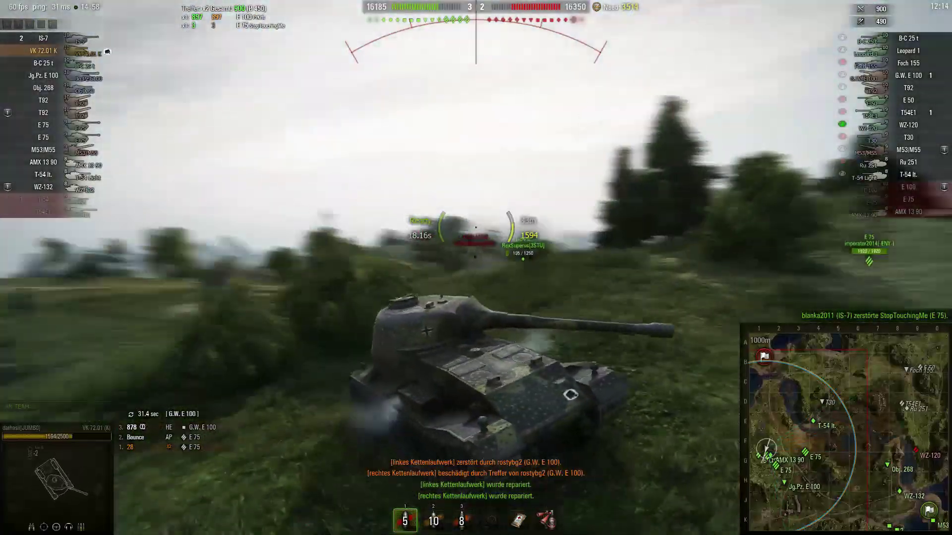
key("a")
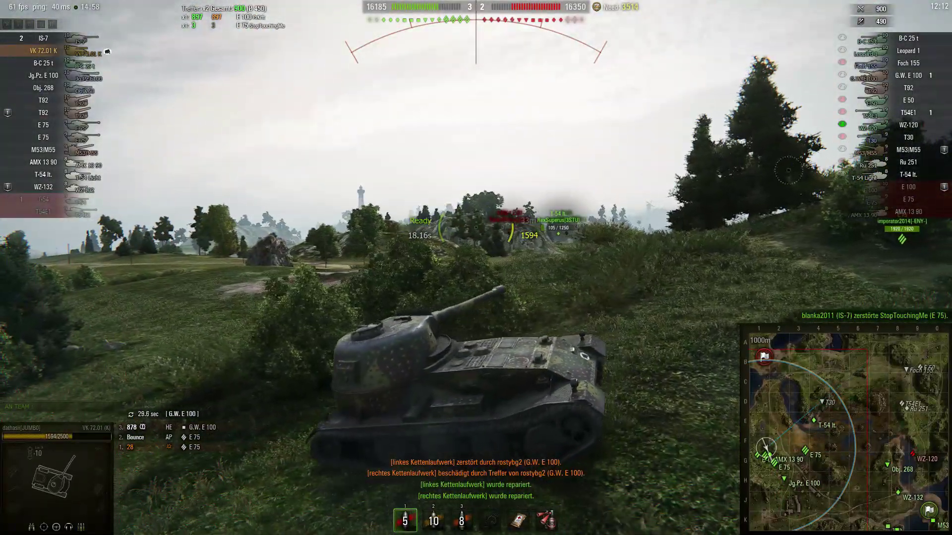
key("s")
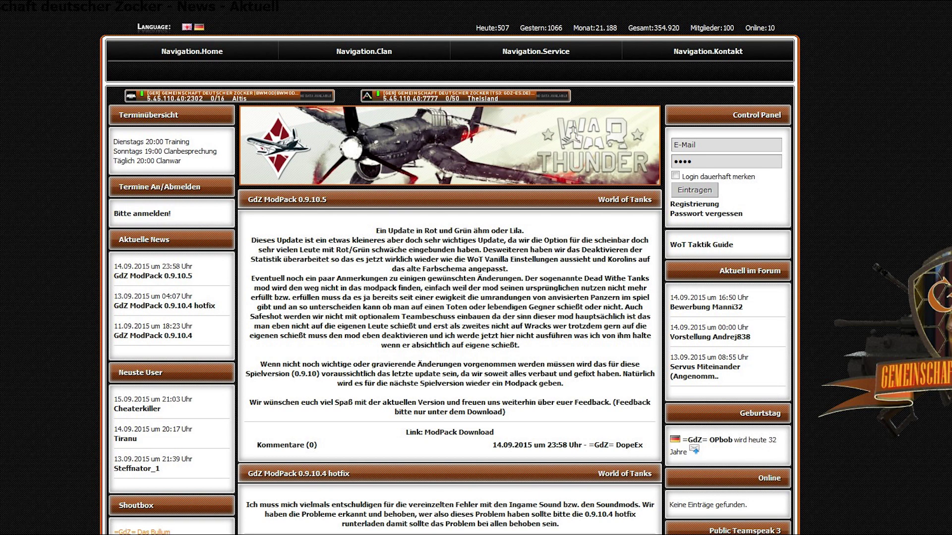
Open the download page of the GdZ ModPack 0.9.10.5 and view its details and changelog.
mouse_move(545, 57)
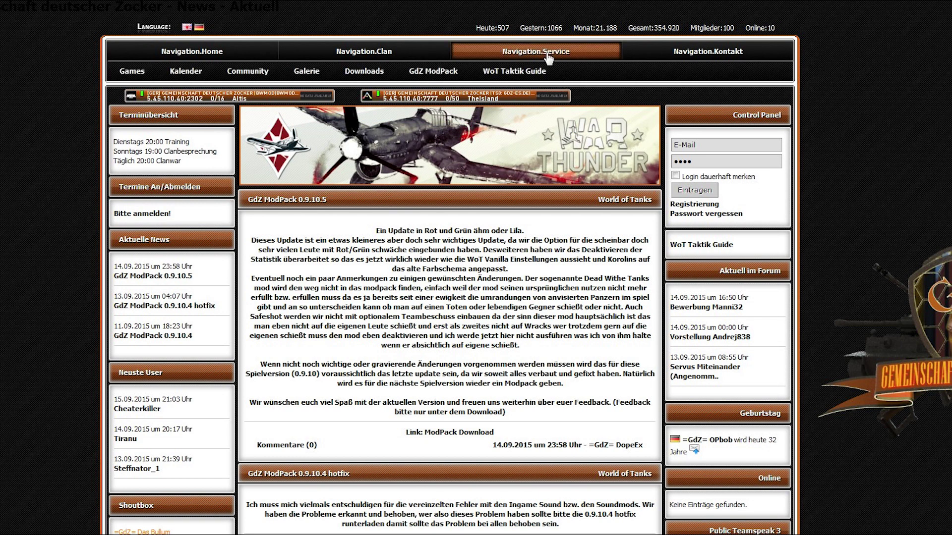
left_click(425, 75)
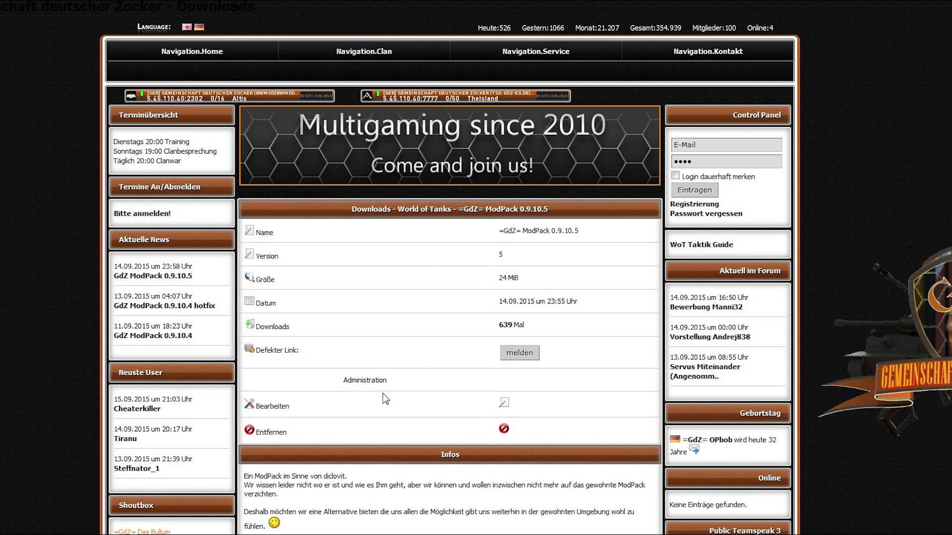
key("ctrl+minus")
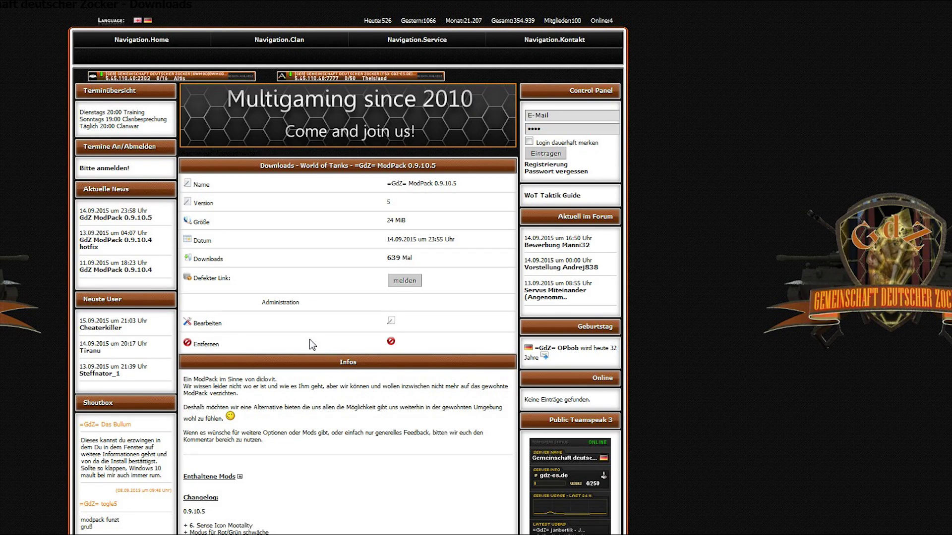
scroll(299, 376, "down", 5)
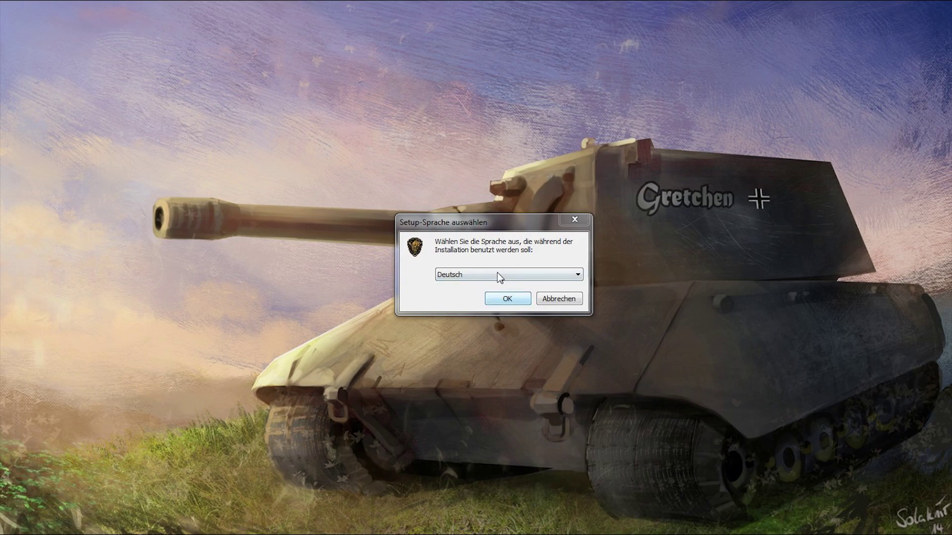
Run the ModPack setup in Deutsch and proceed to component selection, accepting the World_of_Tanks - 9.10 folder as the installation target.
left_click(506, 304)
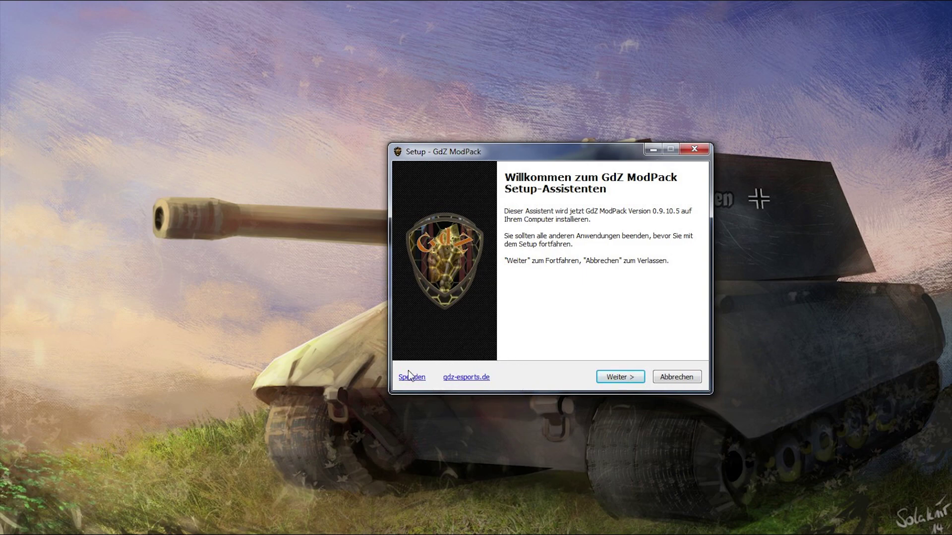
left_click(616, 376)
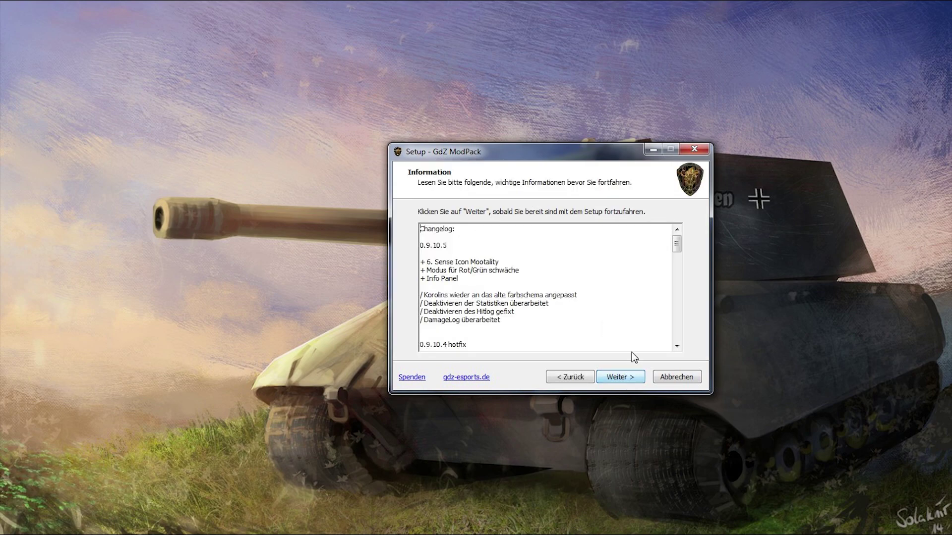
left_click(618, 377)
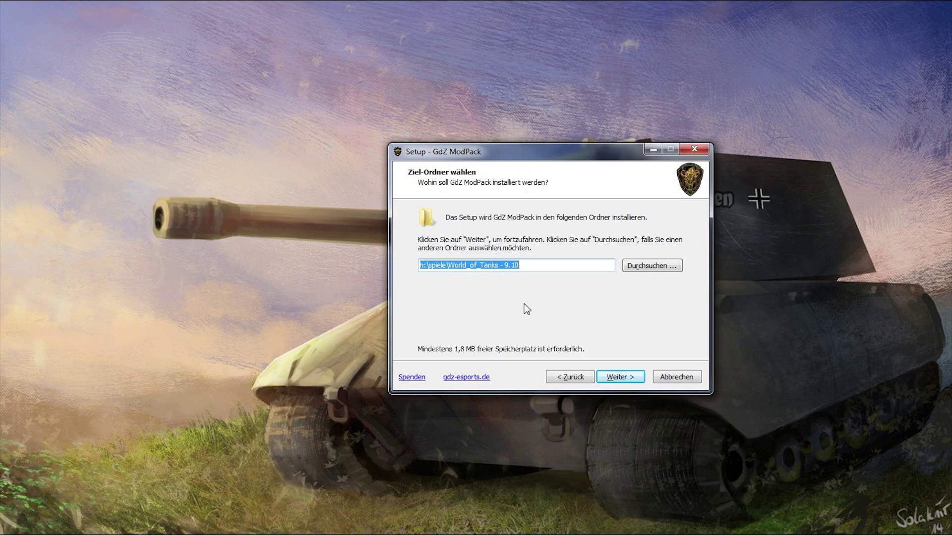
left_click(622, 374)
left_click_drag(575, 153, 565, 45)
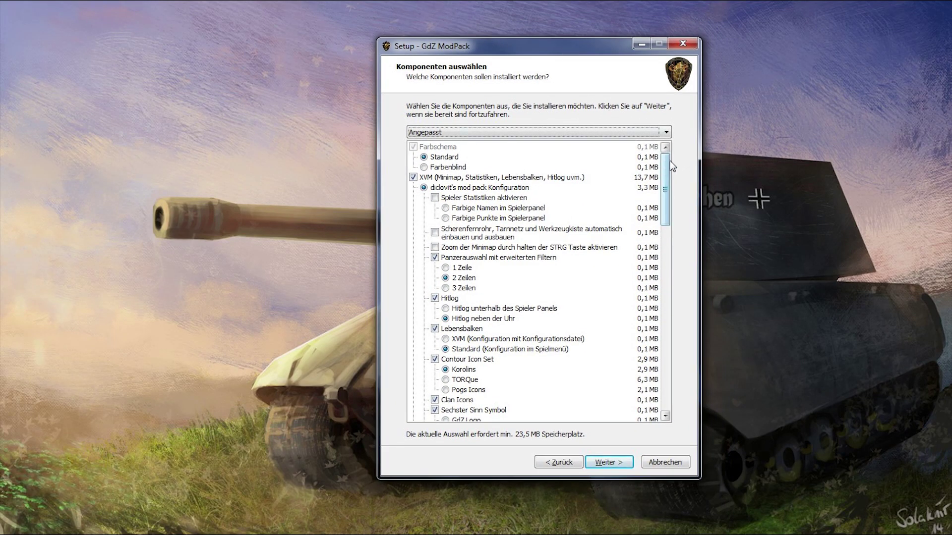
Enable "Spieler Statistiken aktivieren" with "Farbige Namen im Spielerpanel" in diclovit's mod pack configuration.
left_click_drag(669, 160, 688, 131)
left_click_drag(668, 179, 703, 164)
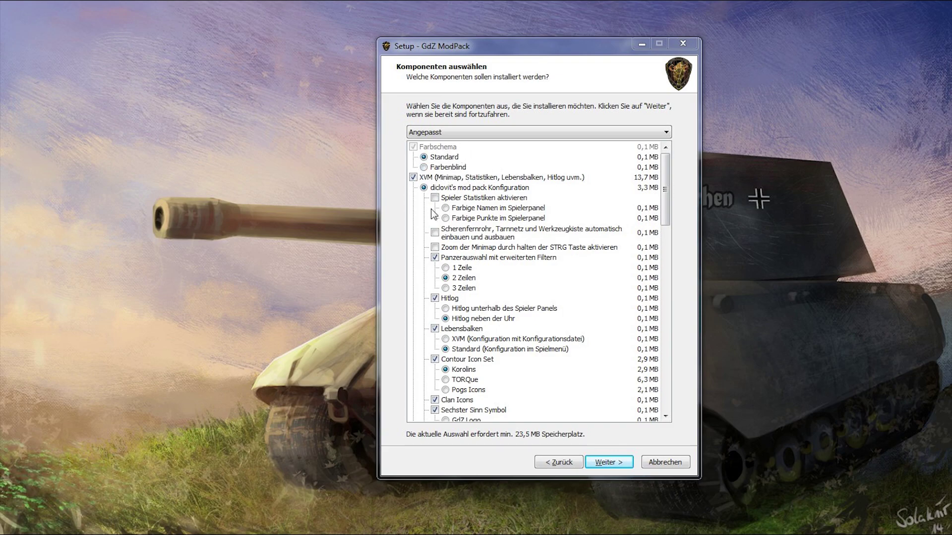
left_click(667, 164)
scroll(667, 160, "down", 1)
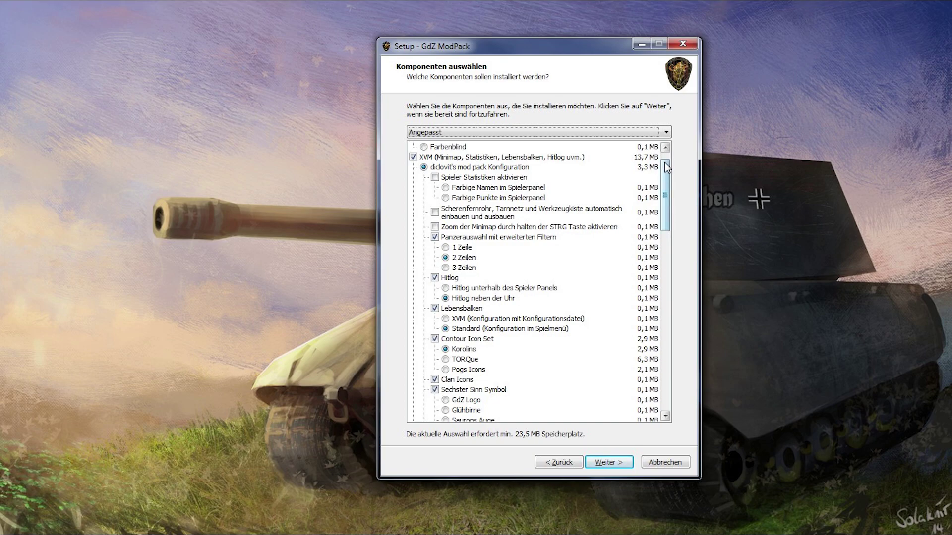
mouse_move(665, 163)
left_mouse_down()
mouse_move(670, 204)
mouse_move(673, 156)
left_mouse_up()
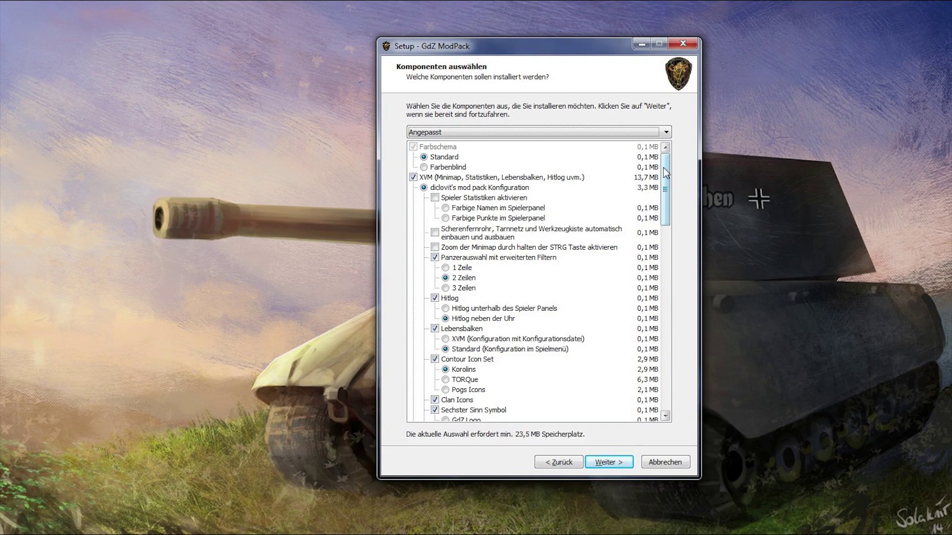
scroll(667, 186, "down", 1)
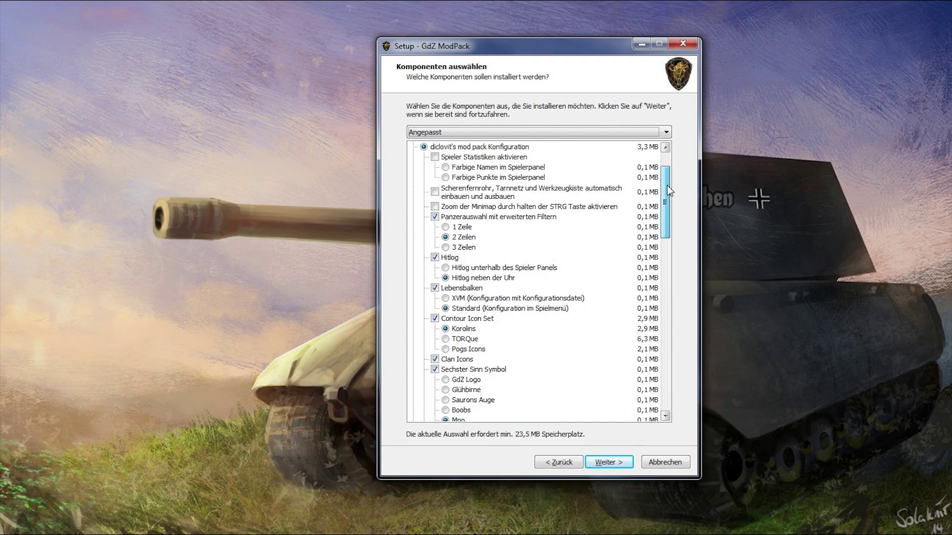
scroll(668, 190, "up", 1)
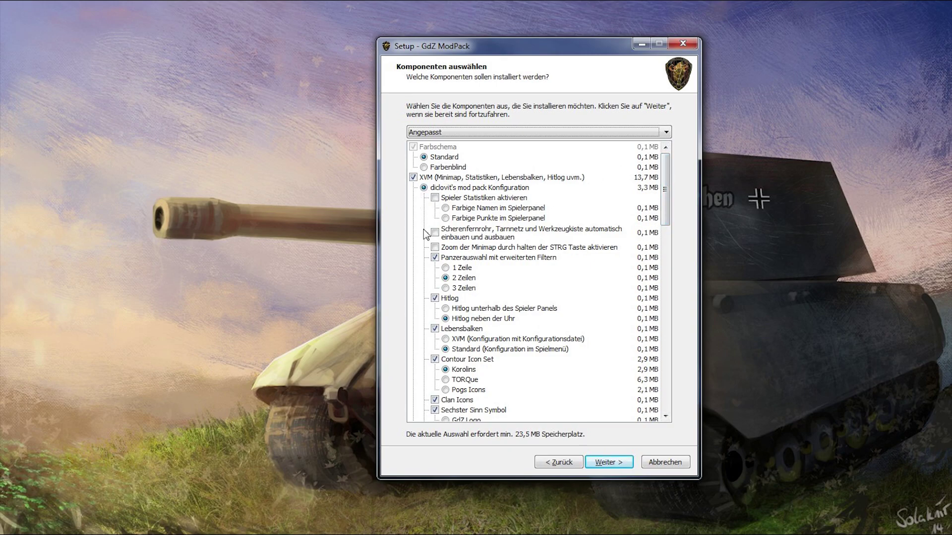
left_click(435, 199)
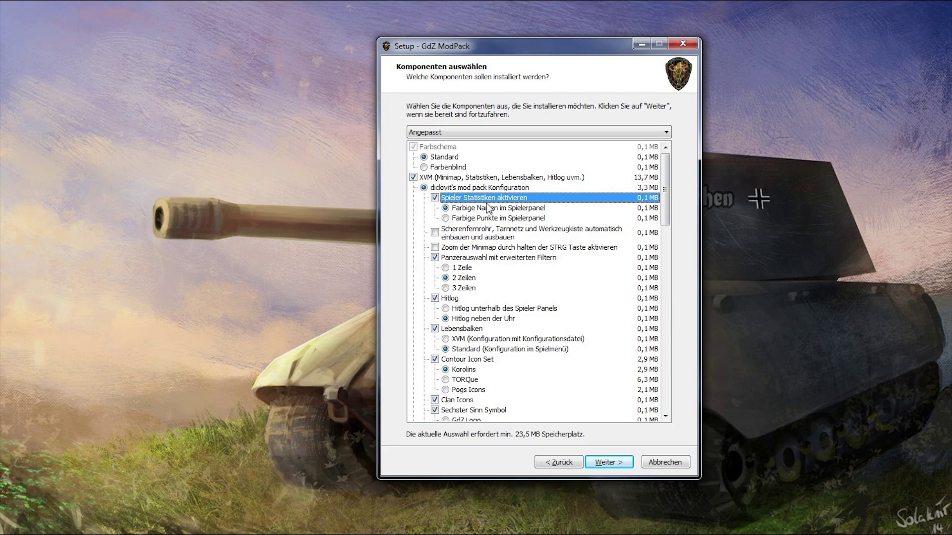
left_click(436, 198)
left_click(433, 198)
Switch the Contour Icon Set component off and back on with the Korolins icons.
left_click_drag(667, 190, 666, 204)
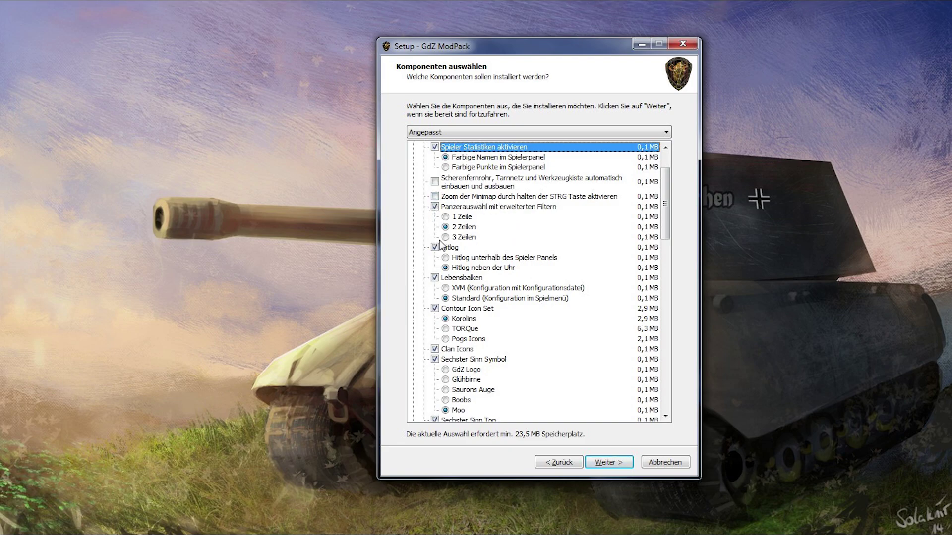
scroll(665, 198, "down", 2)
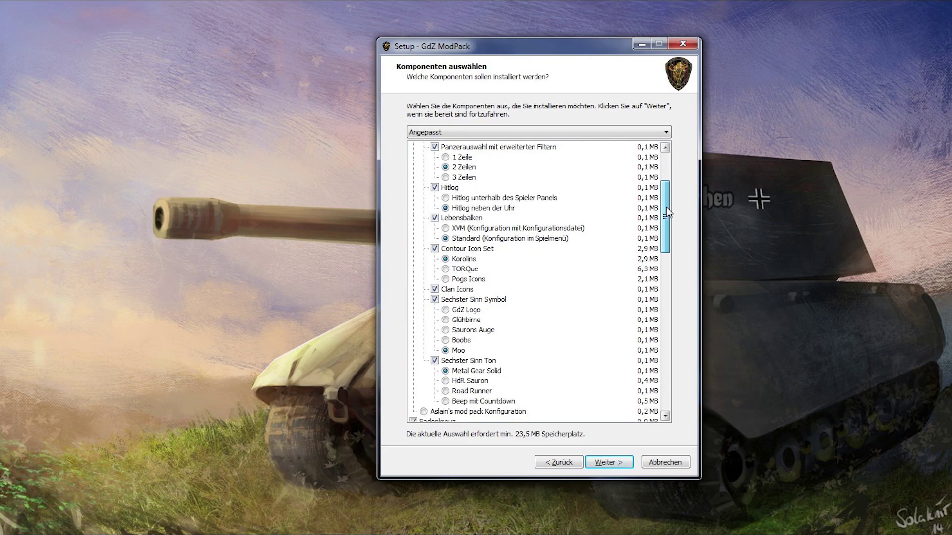
scroll(666, 210, "down", 1)
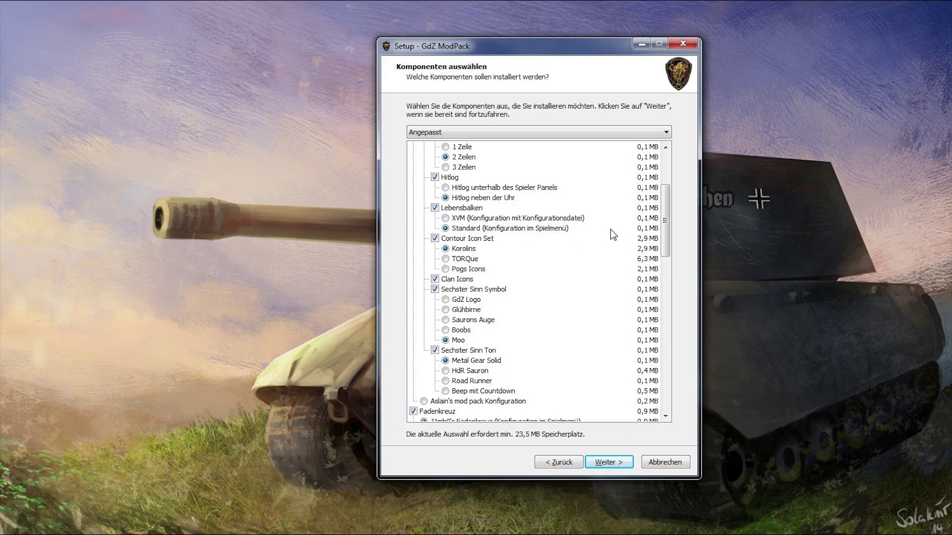
left_click_drag(667, 203, 667, 214)
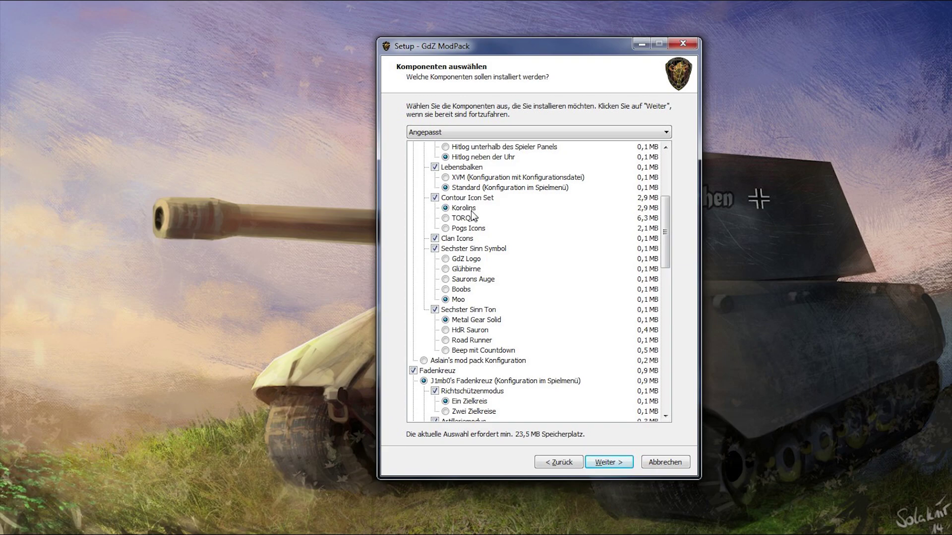
left_click(435, 198)
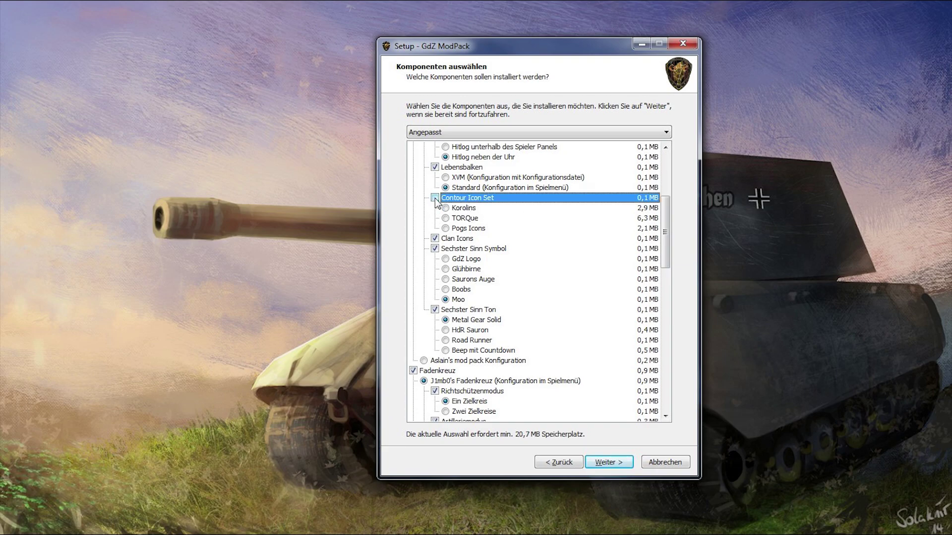
left_click(435, 198)
Examine the sixth sense, Fadenkreuz and P-MoD zoom options in the component list.
left_click_drag(667, 214, 667, 228)
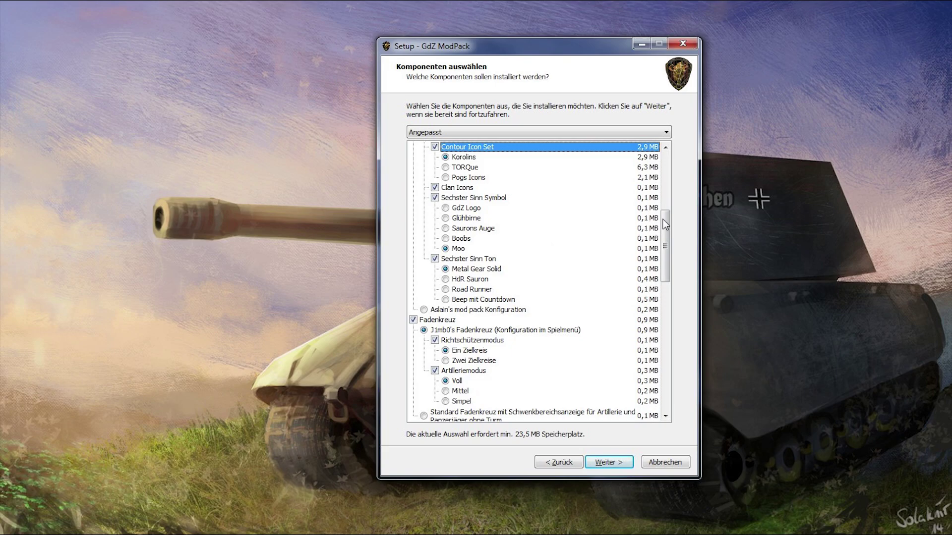
left_click_drag(668, 218, 668, 230)
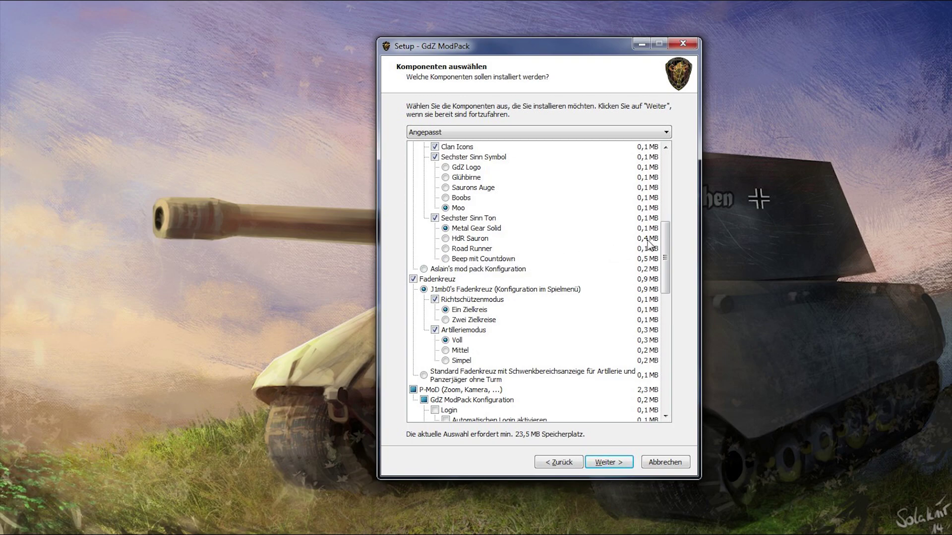
left_click_drag(669, 241, 667, 264)
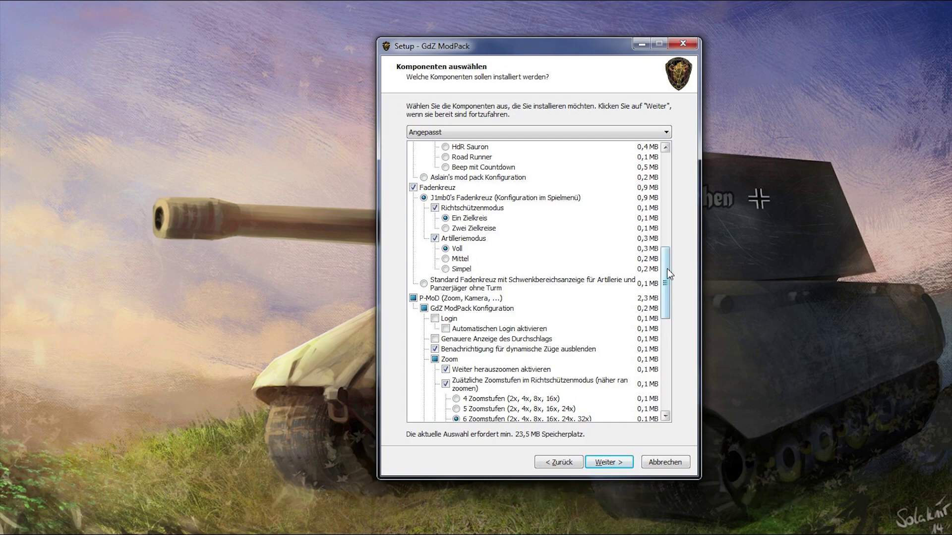
scroll(667, 268, "down", 1)
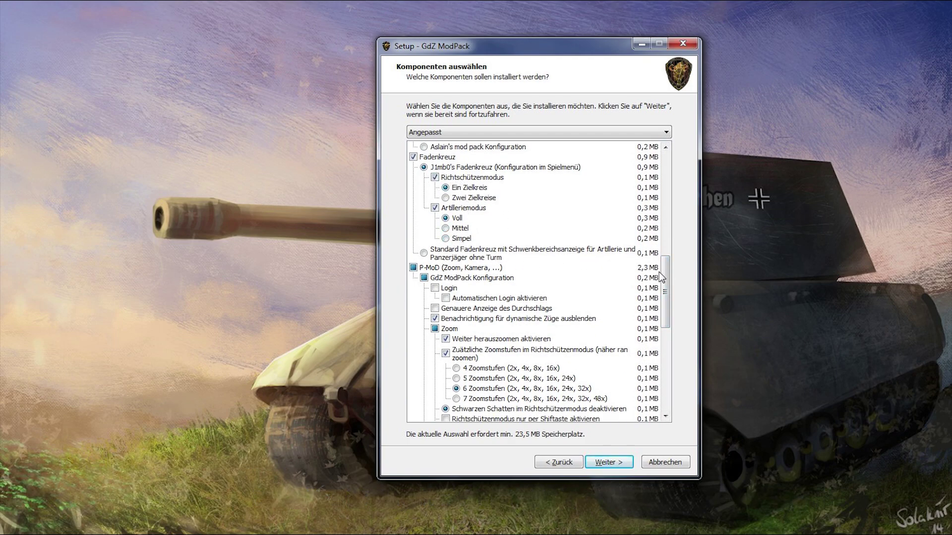
left_click_drag(666, 273, 662, 299)
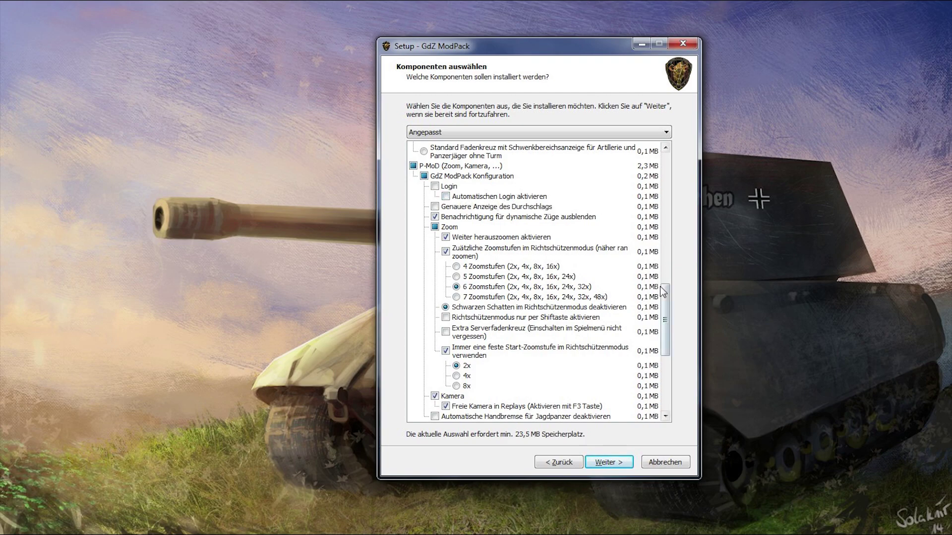
scroll(665, 320, "down", 1)
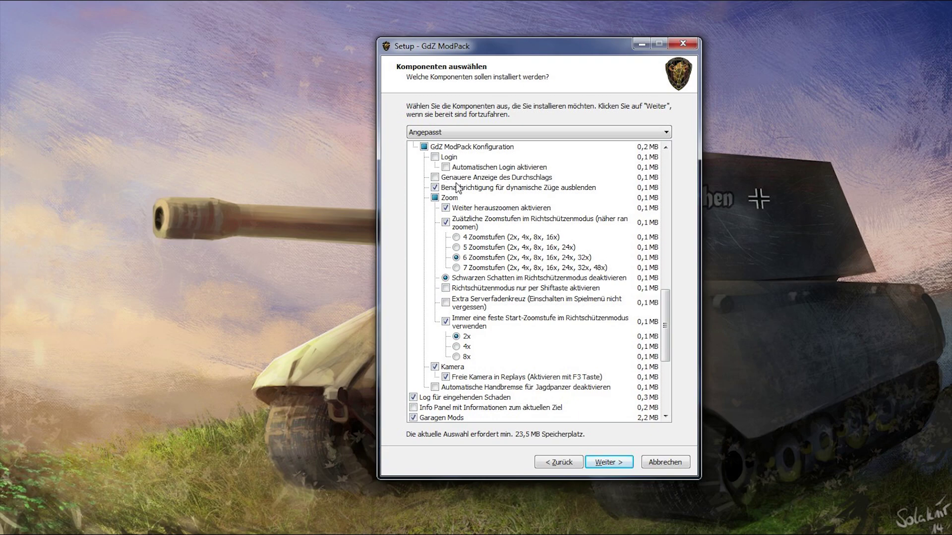
left_click(536, 180)
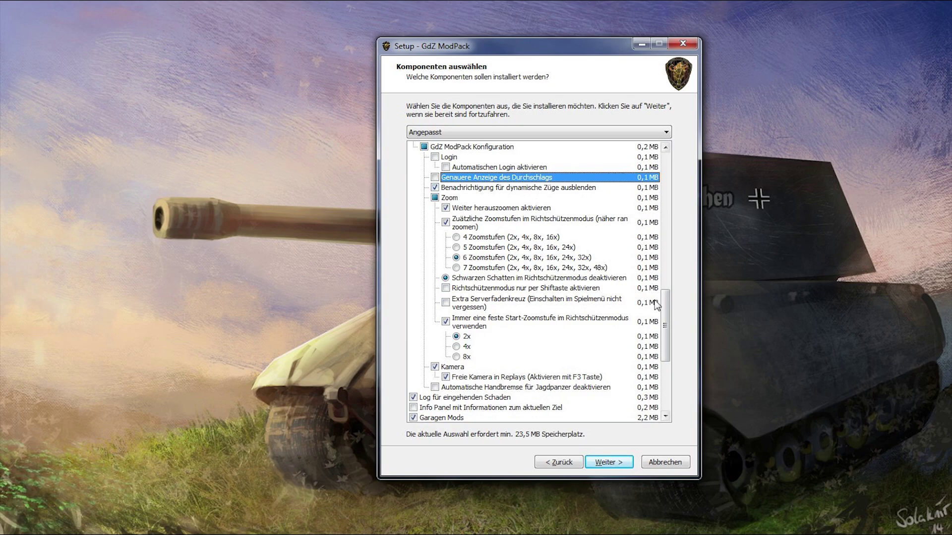
left_click_drag(665, 317, 667, 322)
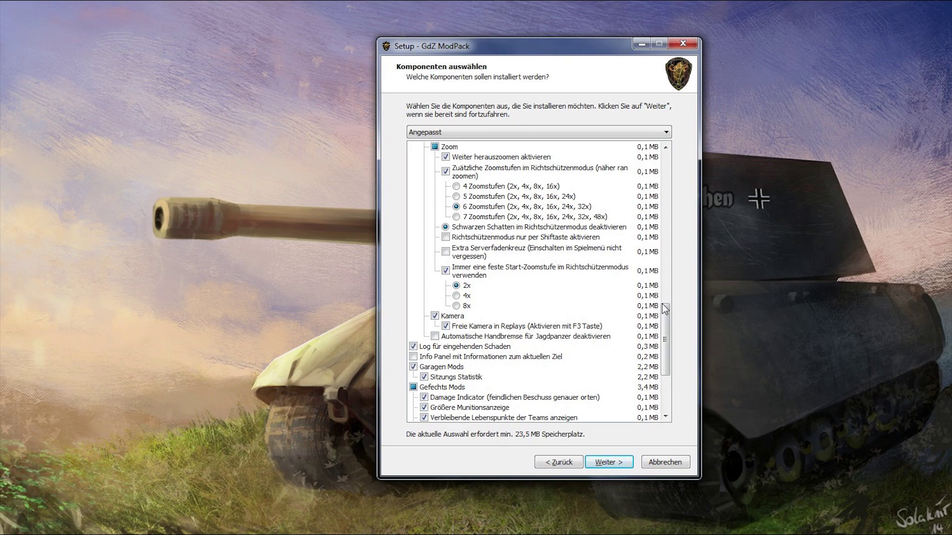
left_click_drag(667, 315, 667, 327)
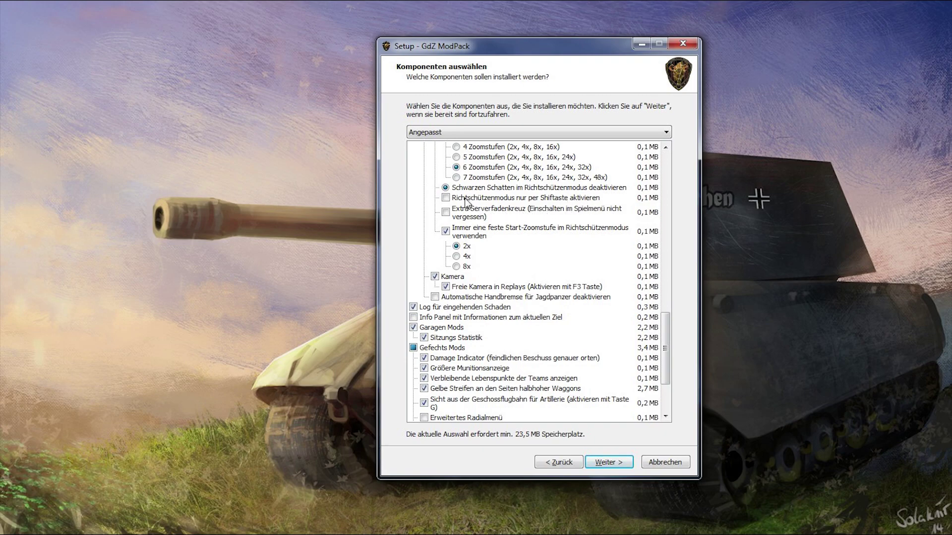
Switch "Richtschützenmodus nur per Shiftaste aktivieren" on and back off, and highlight the extra server crosshair option.
left_click(446, 199)
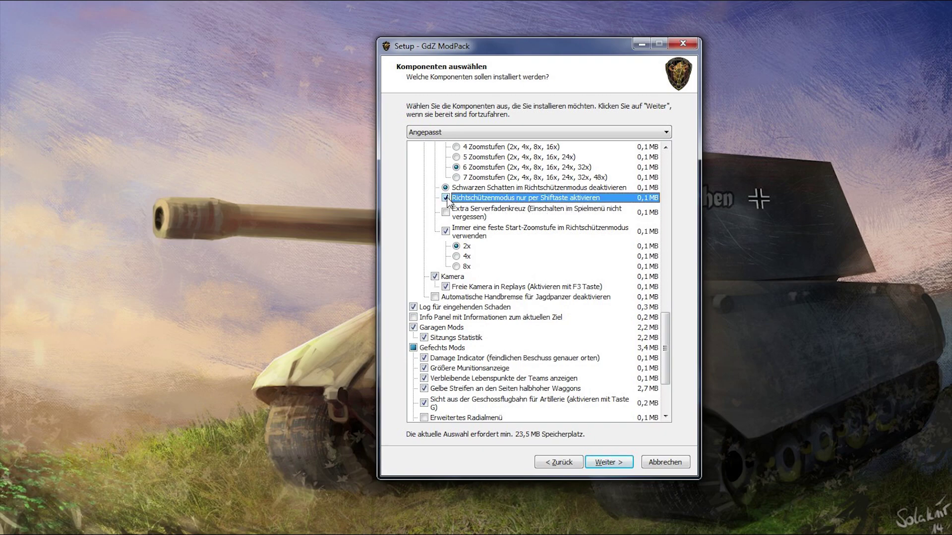
left_click(446, 198)
left_click(453, 216)
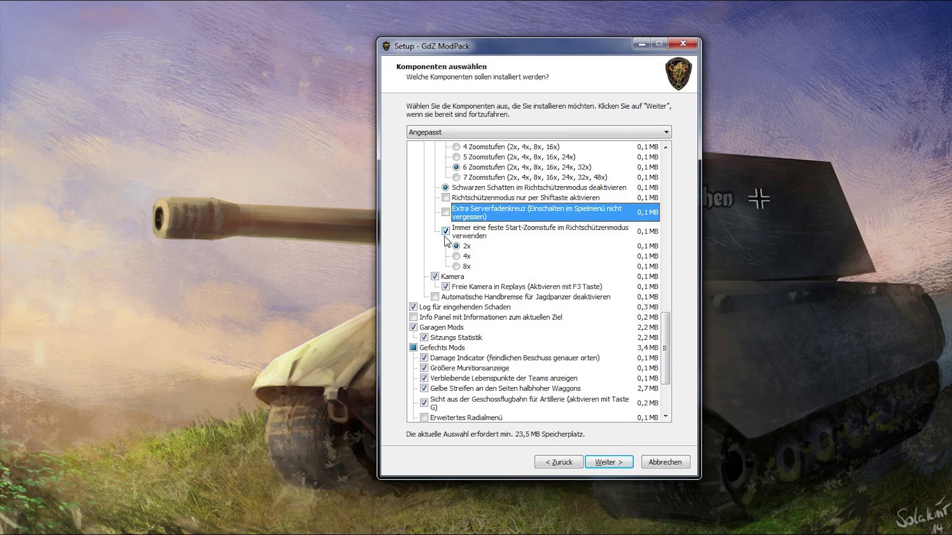
Add the "Info Panel mit Informationen zum aktuellen Ziel" component to the installation.
left_click_drag(666, 321, 665, 348)
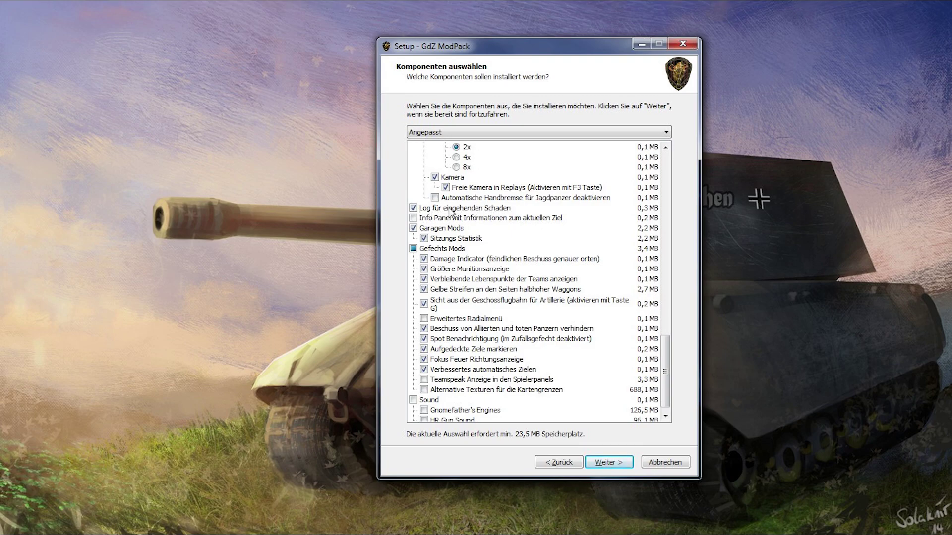
left_click(420, 208)
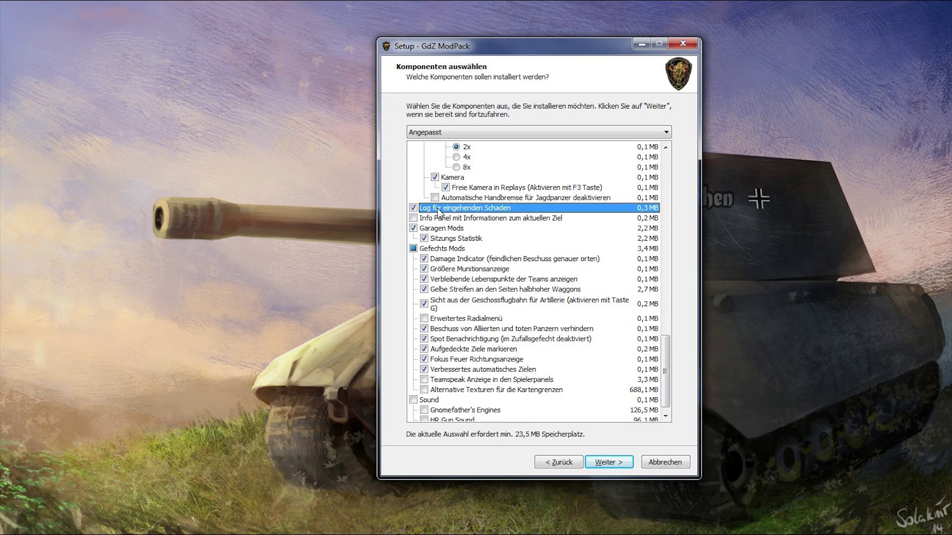
left_click(547, 219)
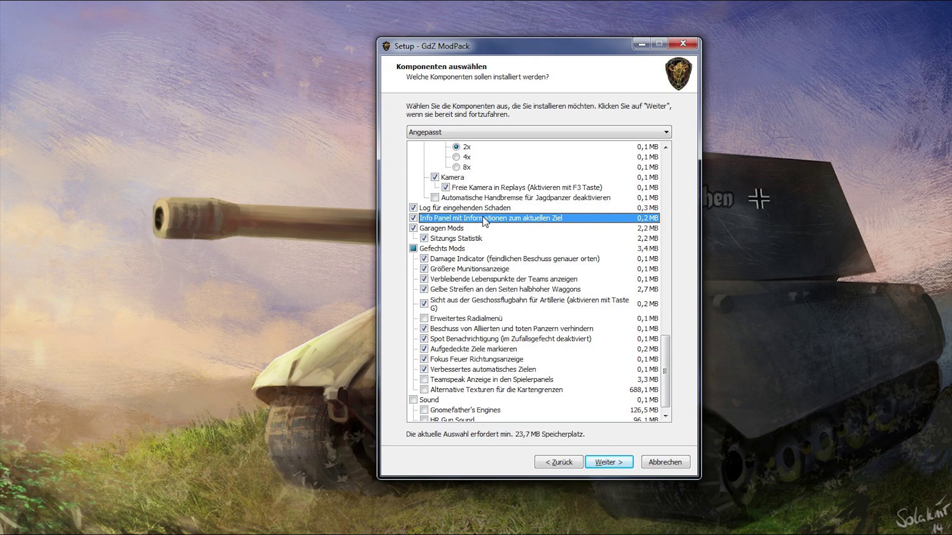
Remove the "Info Panel mit Informationen zum aktuellen Ziel" component from the installation.
left_click(413, 218)
left_click_drag(666, 355, 668, 361)
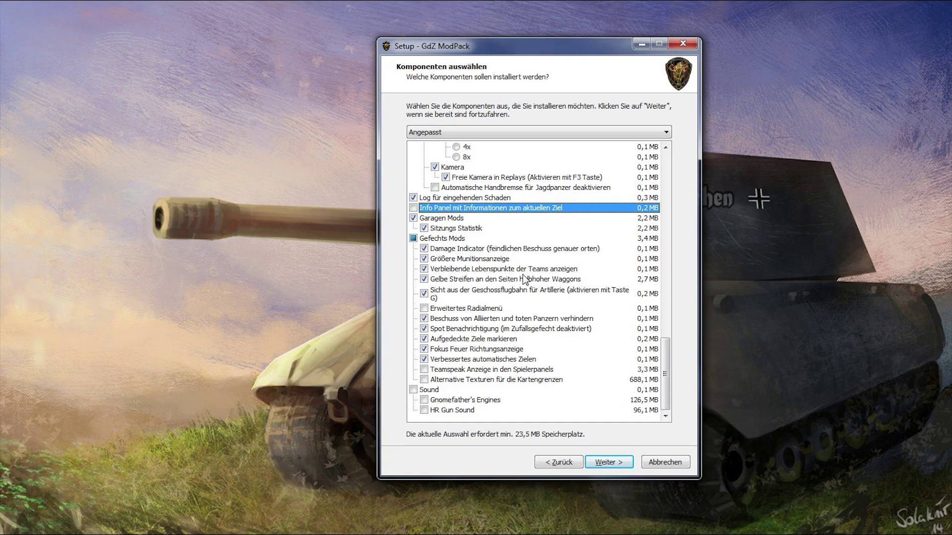
Switch the battle mods for remaining team hit points, yellow wagon stripes and blocked shots at allies off and back on.
left_click(567, 271)
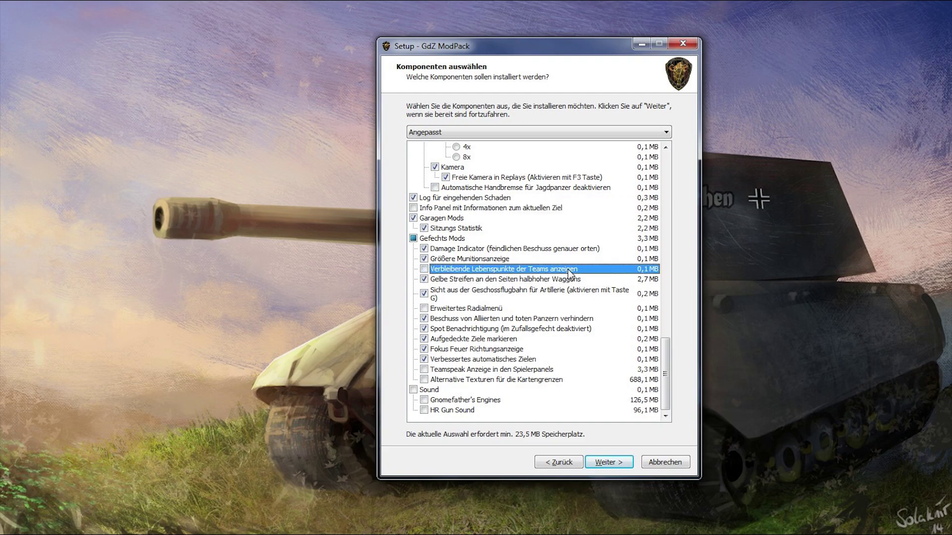
left_click(424, 269)
left_click(567, 280)
left_click(422, 280)
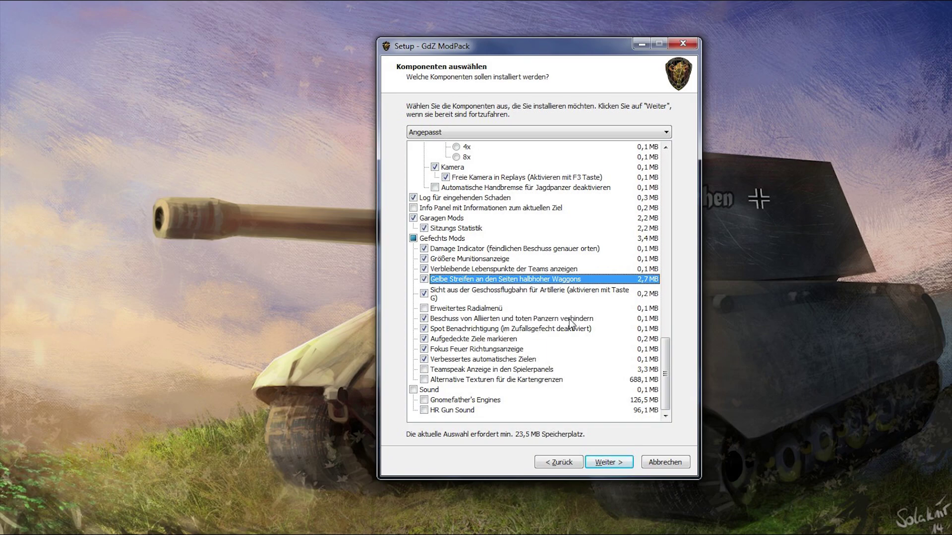
left_click(464, 319)
left_click(455, 319)
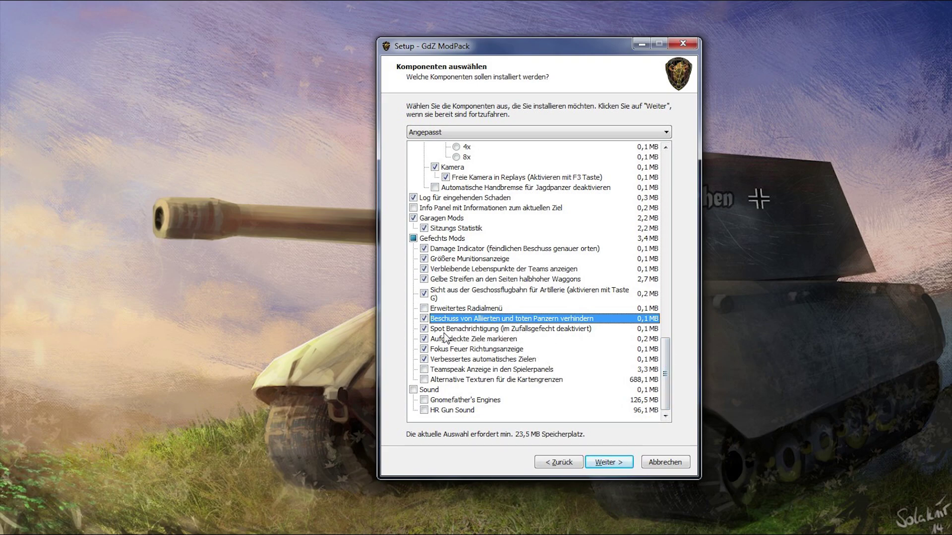
Try out the remaining battle mods from "Spot Benachrichtigung" to "Alternative Texturen für die Kartengrenzen", restoring each option's original state.
left_click(517, 330)
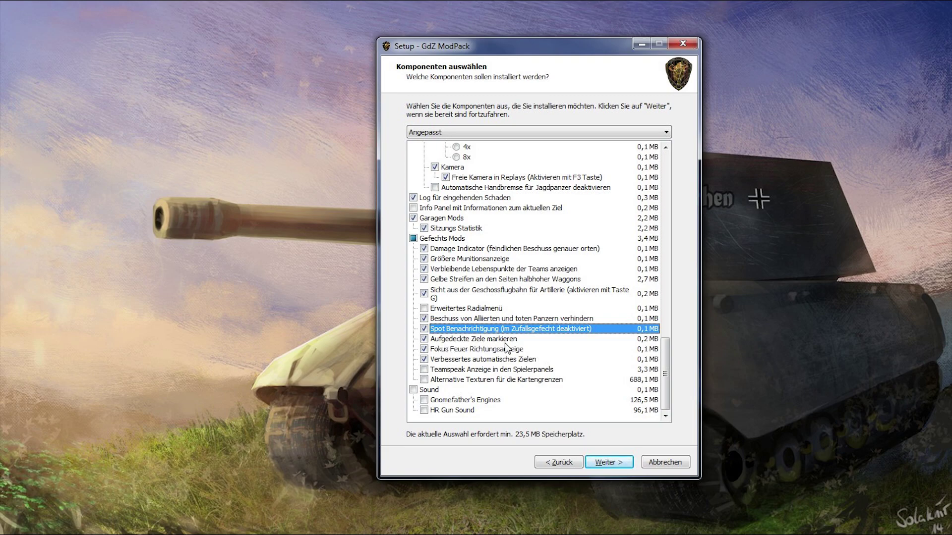
left_click(448, 341)
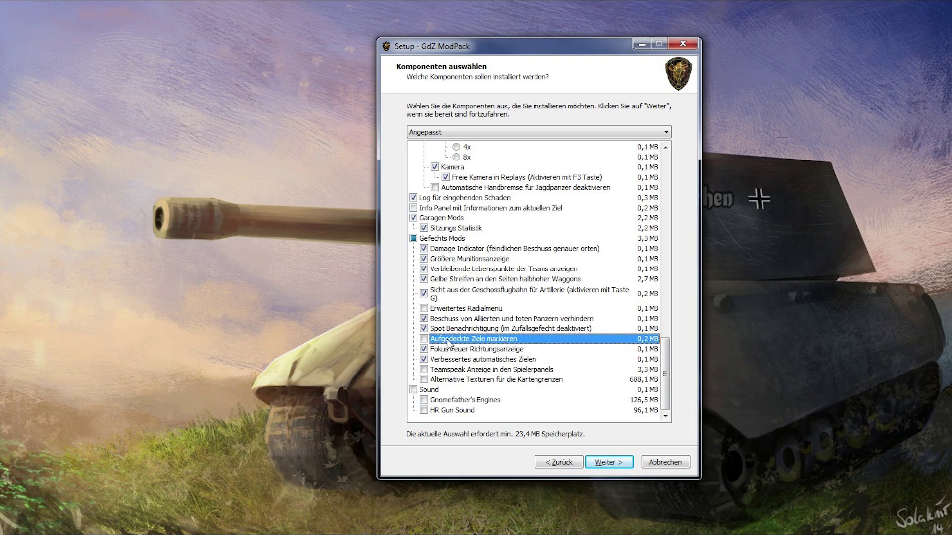
left_click(427, 340)
left_click(484, 351)
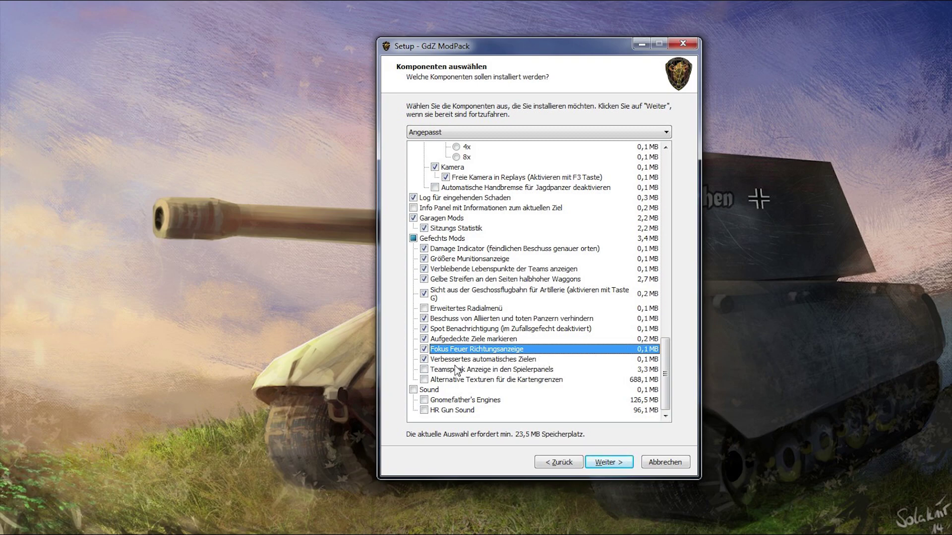
left_click(503, 362)
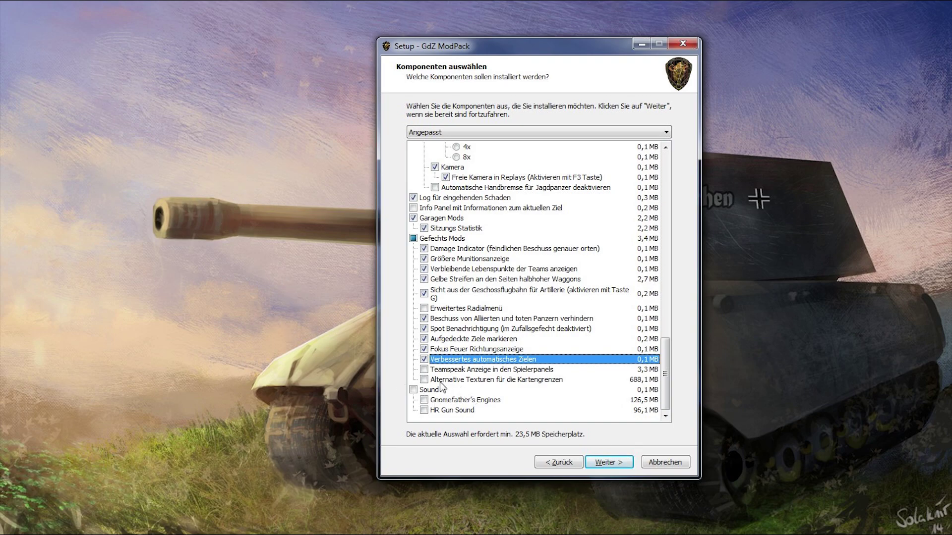
left_click(547, 382)
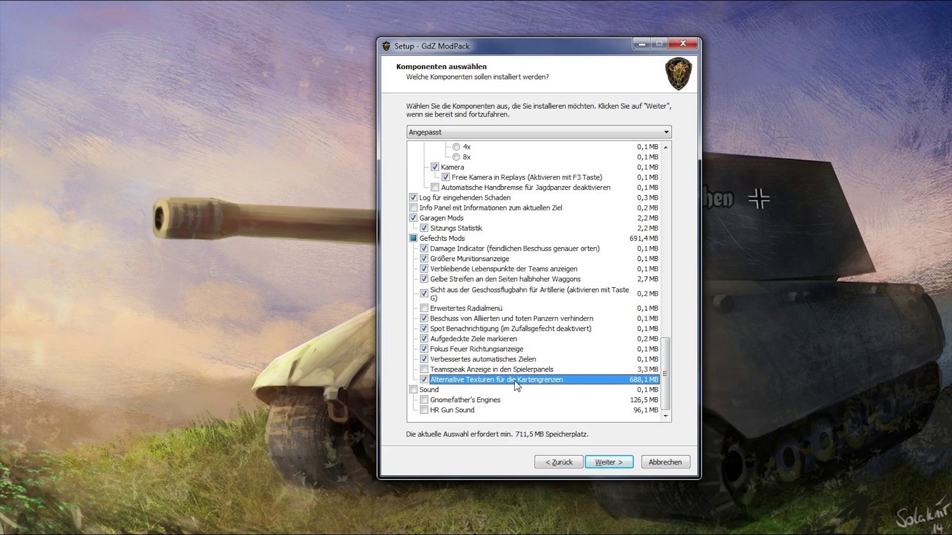
left_click(461, 381)
Accept the component selection and enable opening the XVM website to activate the account statistics as an additional task.
left_click_drag(665, 362, 716, 407)
left_click_drag(669, 377, 706, 384)
left_click(614, 463)
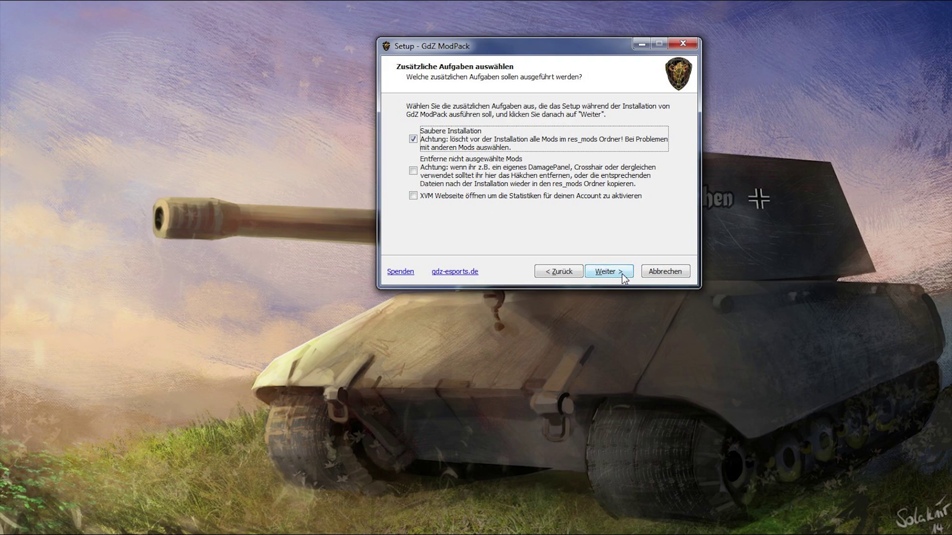
left_click(448, 199)
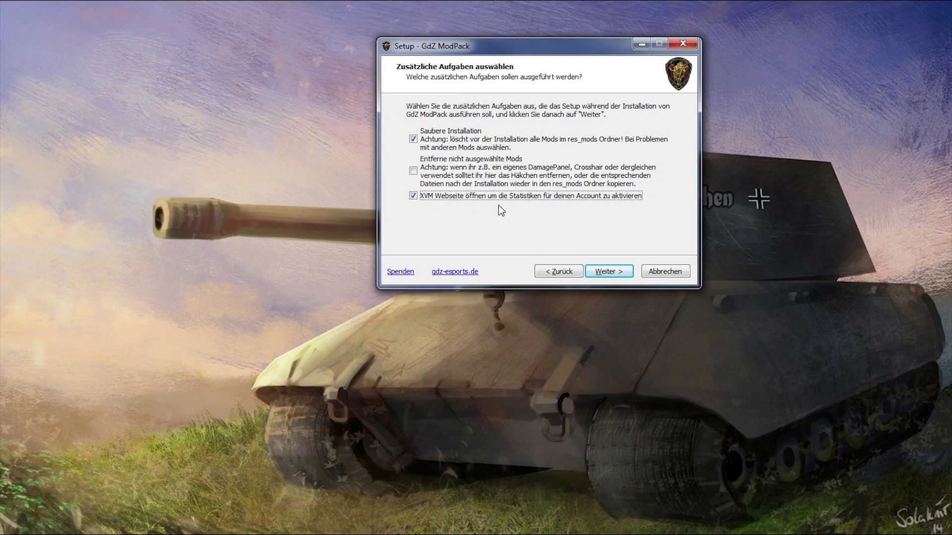
Install the GdZ ModPack with the chosen tasks and finish the setup assistant with the XVM page set to open.
left_click(615, 271)
left_click(605, 272)
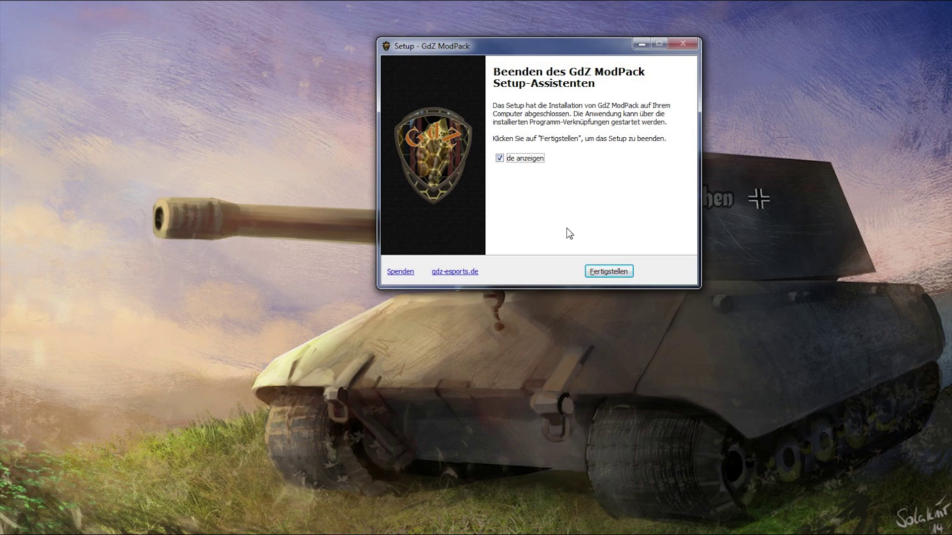
left_click(608, 274)
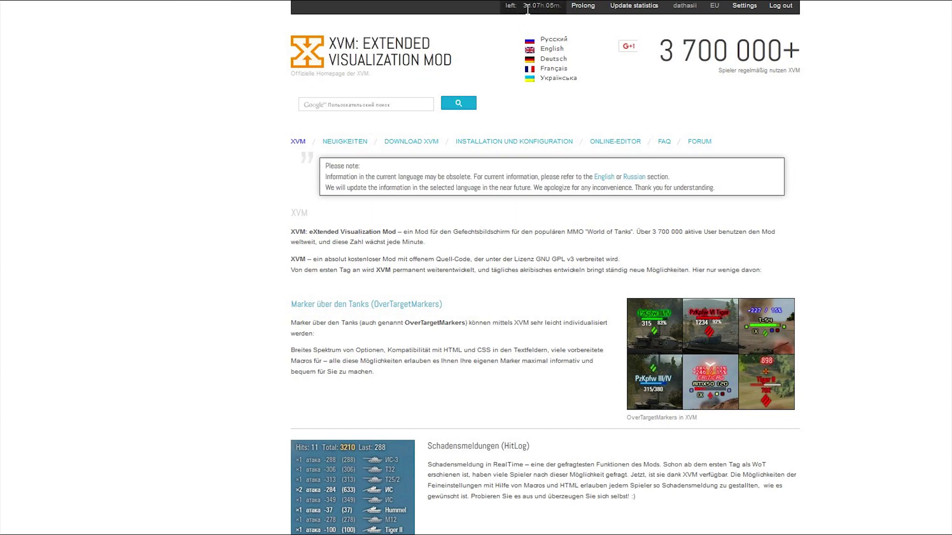
Log out of the XVM website and sign back in to the account.
left_click(770, 11)
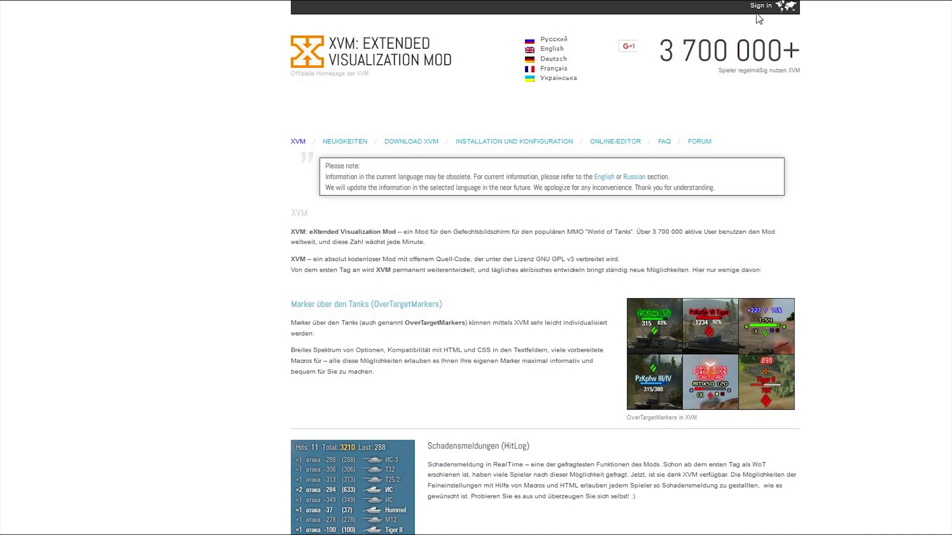
left_click(761, 6)
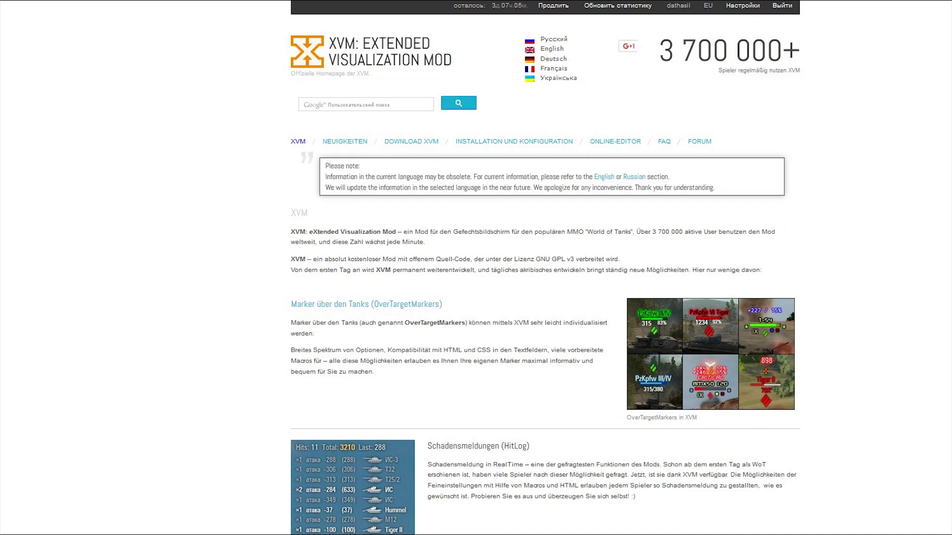
Switch the XVM website's language to Russian and on to English, and open the account's XVM settings.
left_click(540, 42)
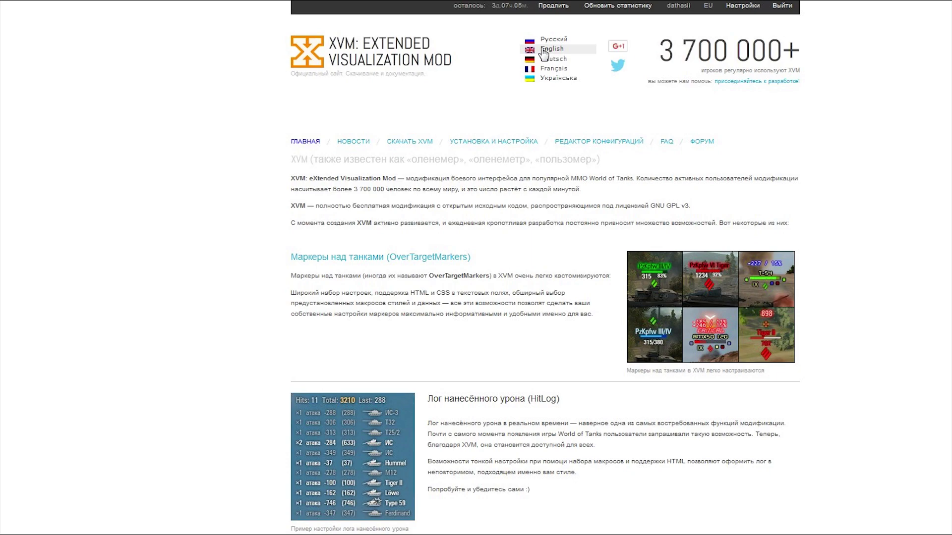
left_click(543, 49)
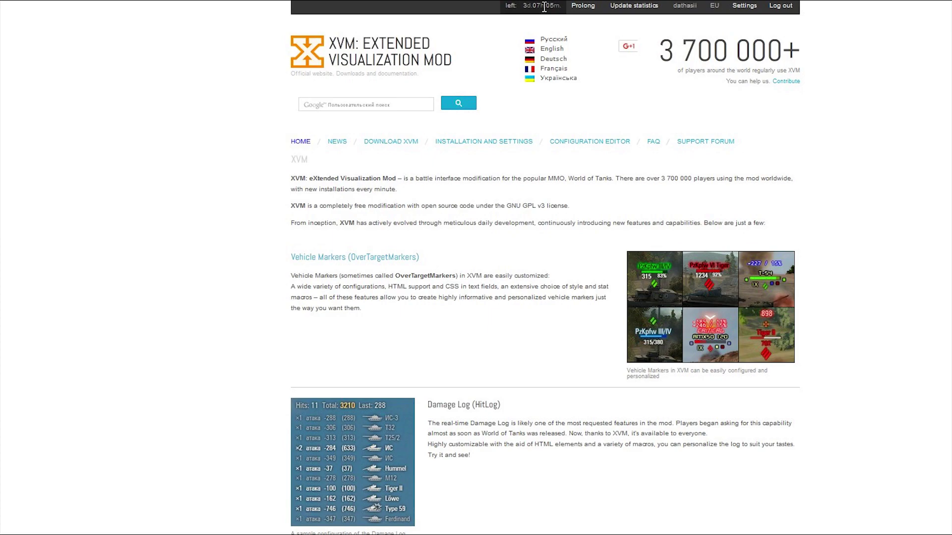
left_click(744, 10)
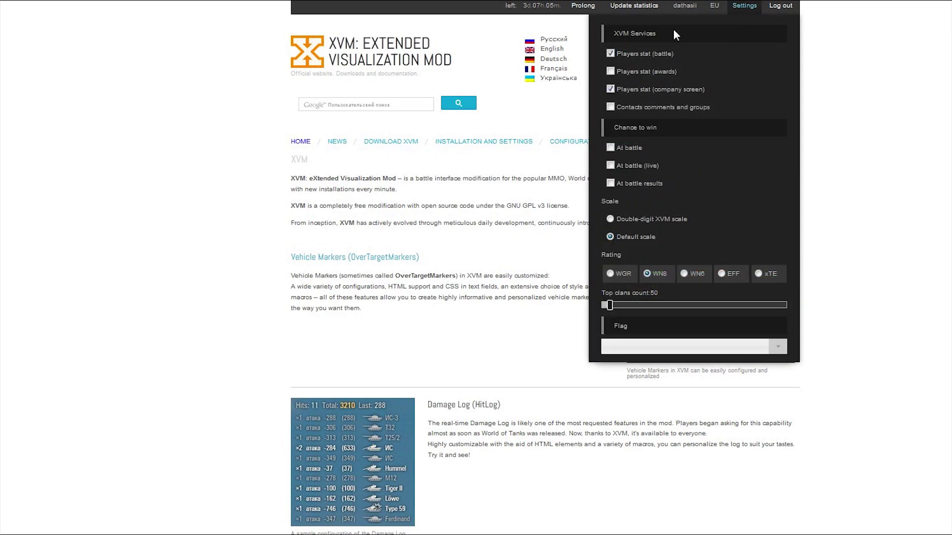